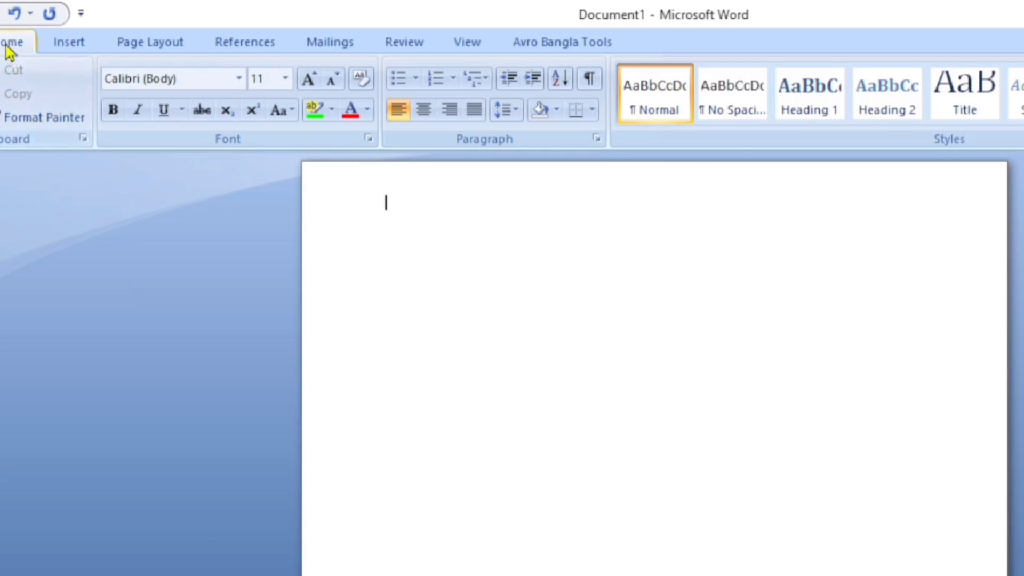
- Set the page's background color to the standard color Green
click(147, 51)
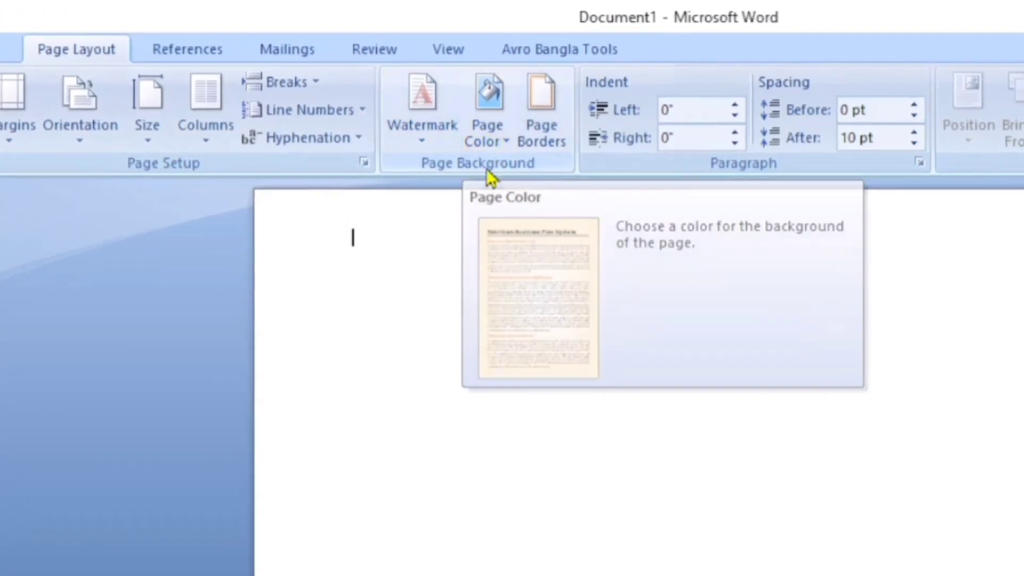
click(487, 132)
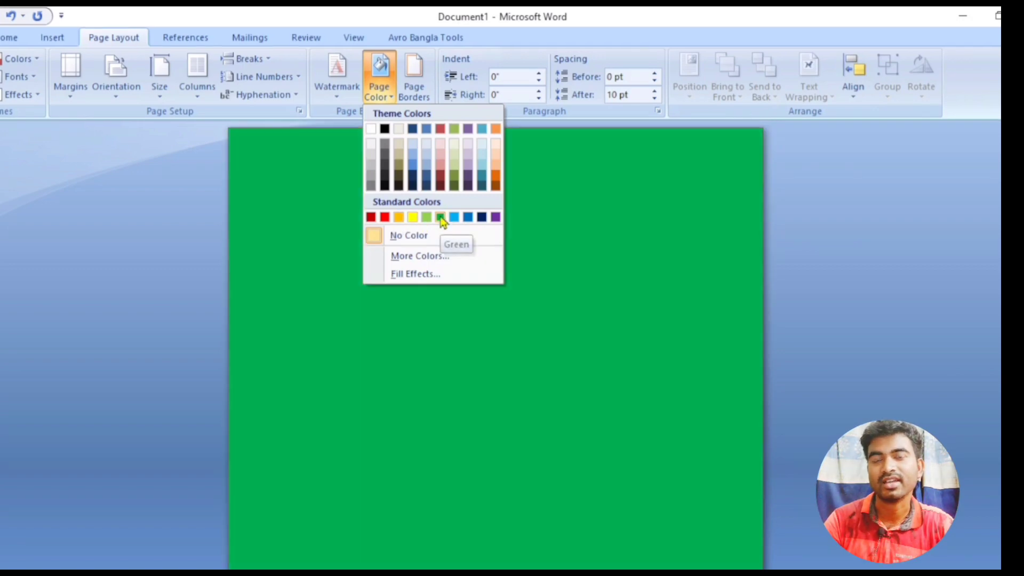
click(440, 217)
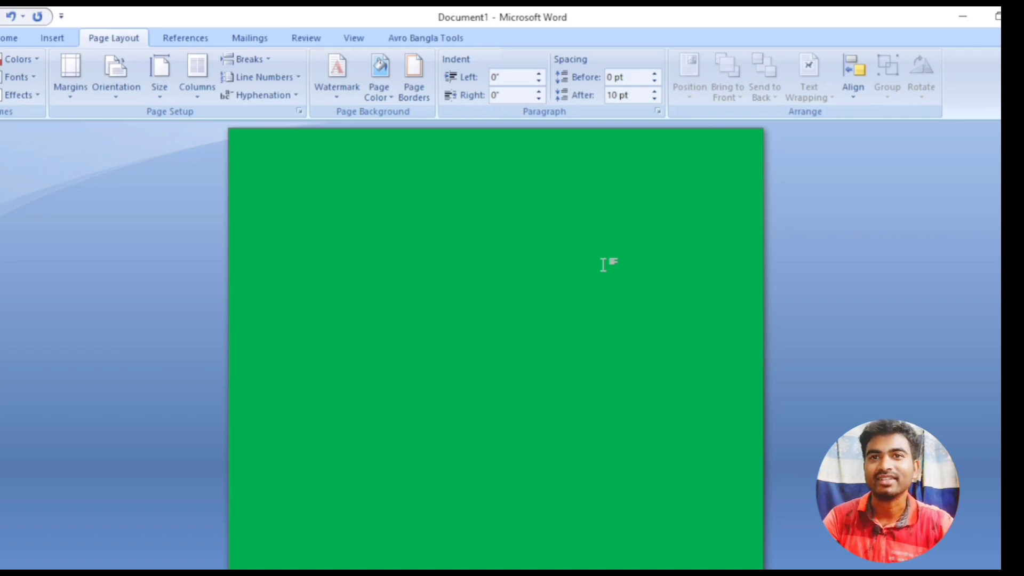
- Look through the page border line styles and apply the solid ½ pt line around the whole document
click(419, 84)
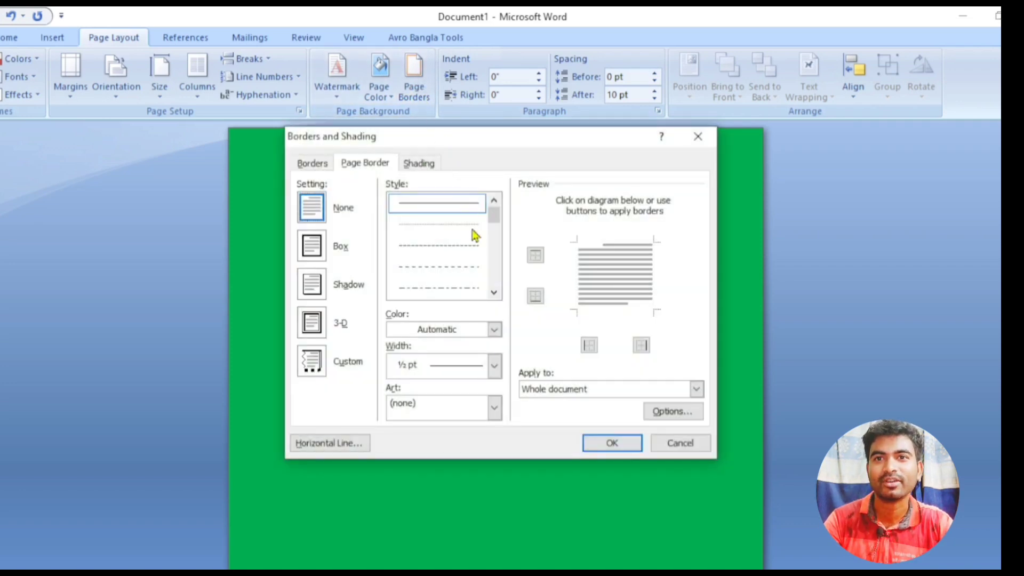
mouse_move(479, 134)
mouse_down()
mouse_move(492, 136)
mouse_move(483, 129)
mouse_up()
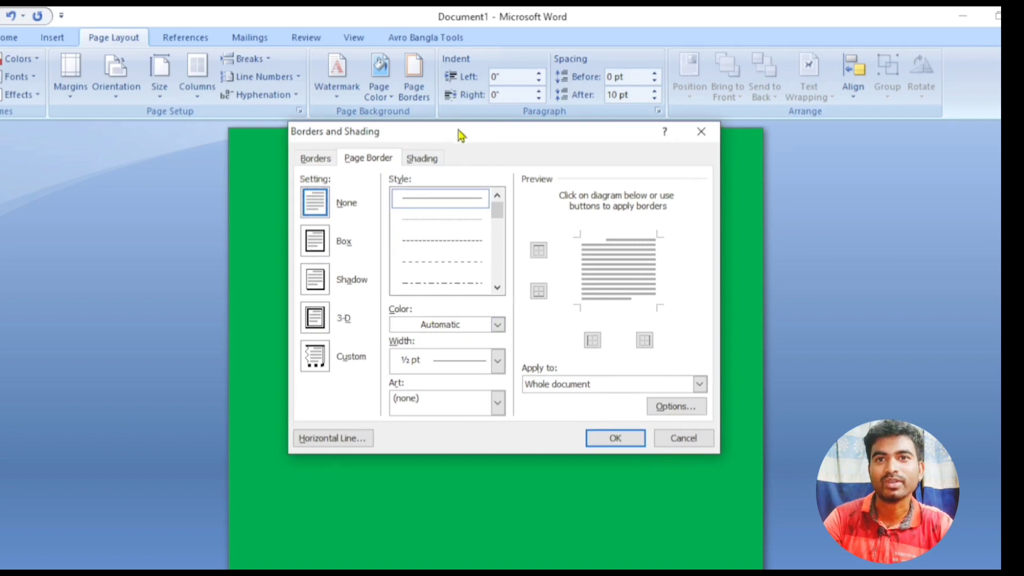
drag(462, 137, 461, 106)
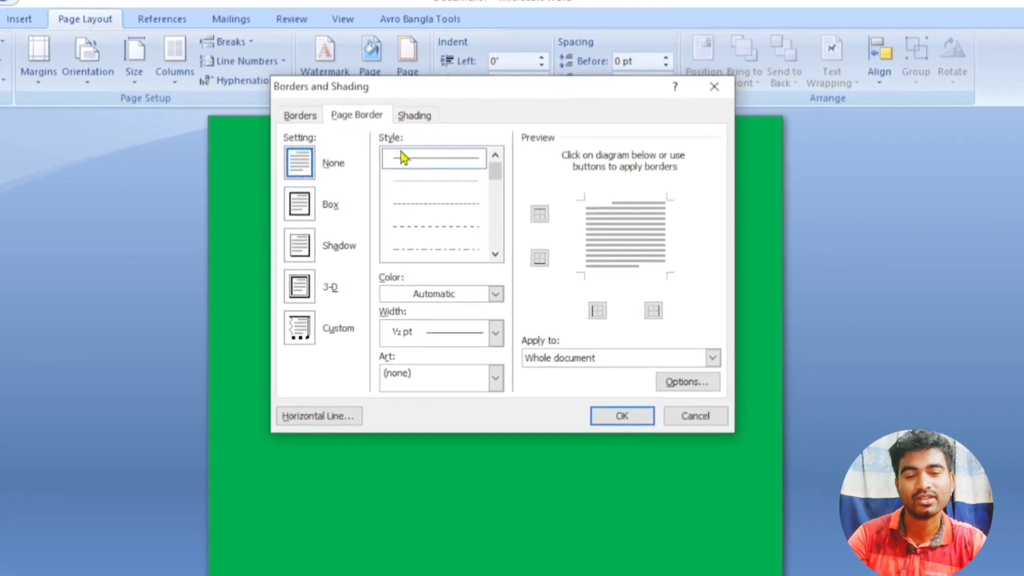
scroll(449, 192, down, 1)
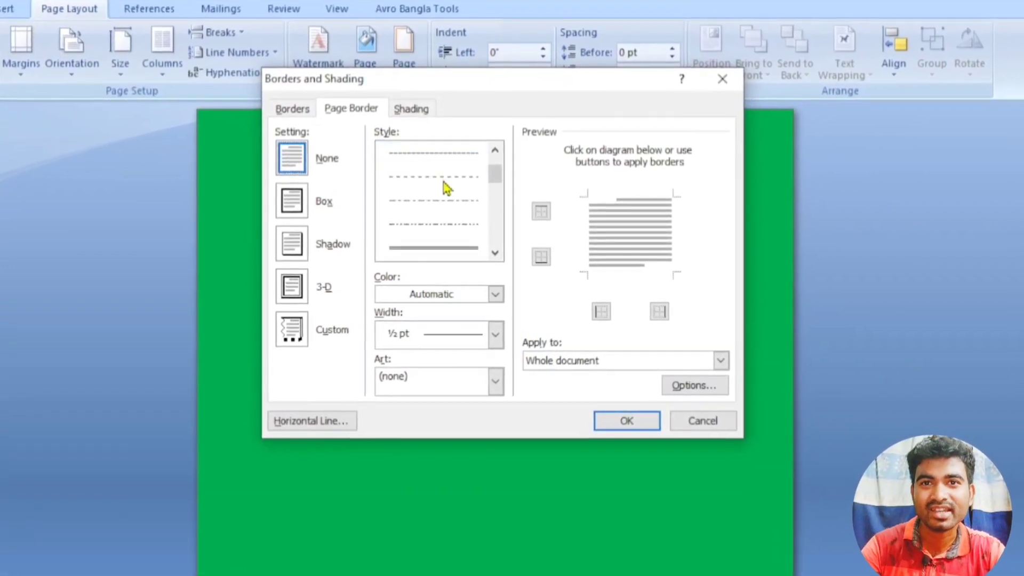
scroll(446, 188, down, 3)
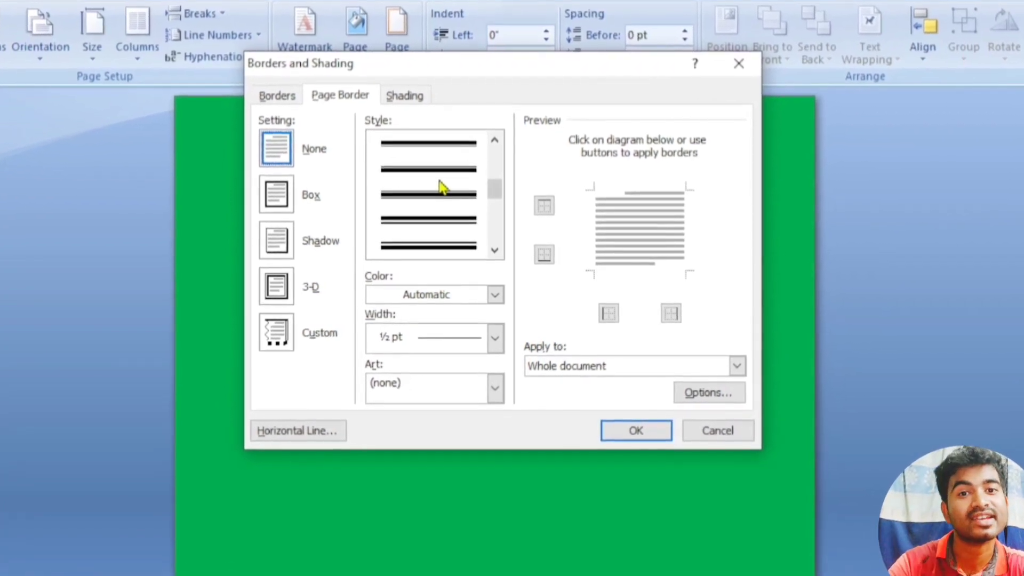
scroll(443, 195, up, 3)
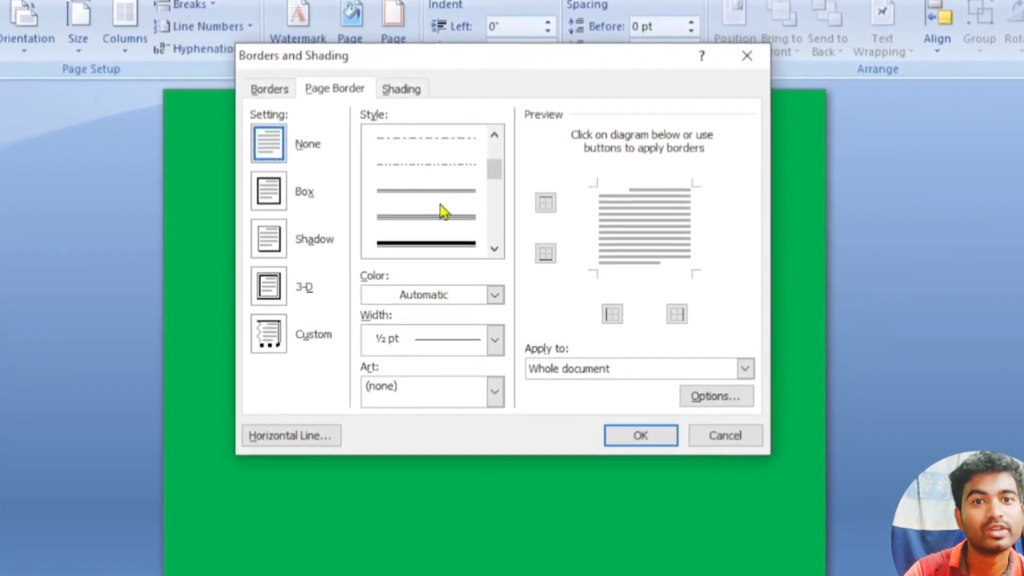
scroll(442, 211, up, 3)
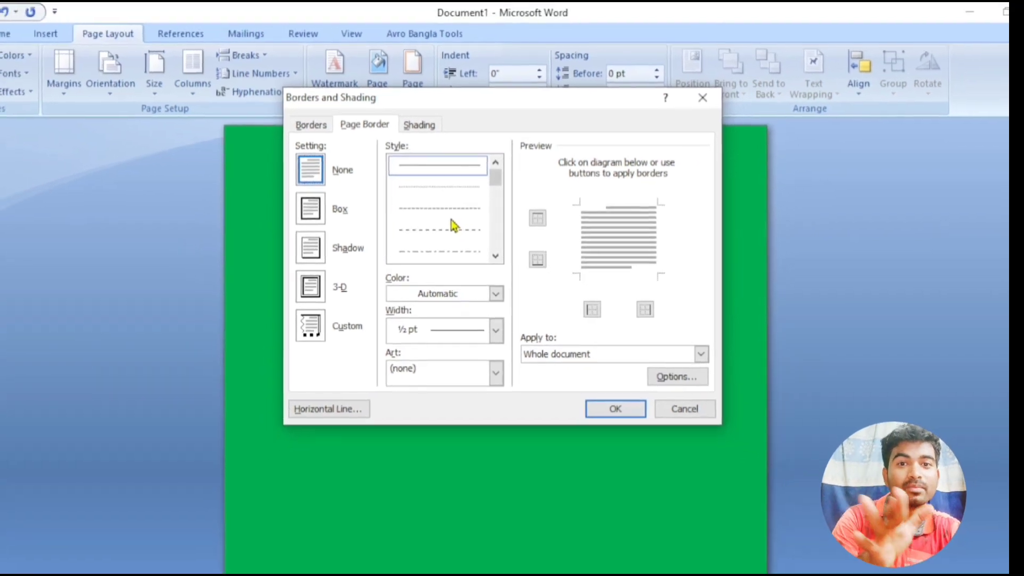
scroll(451, 222, down, 3)
scroll(450, 218, up, 3)
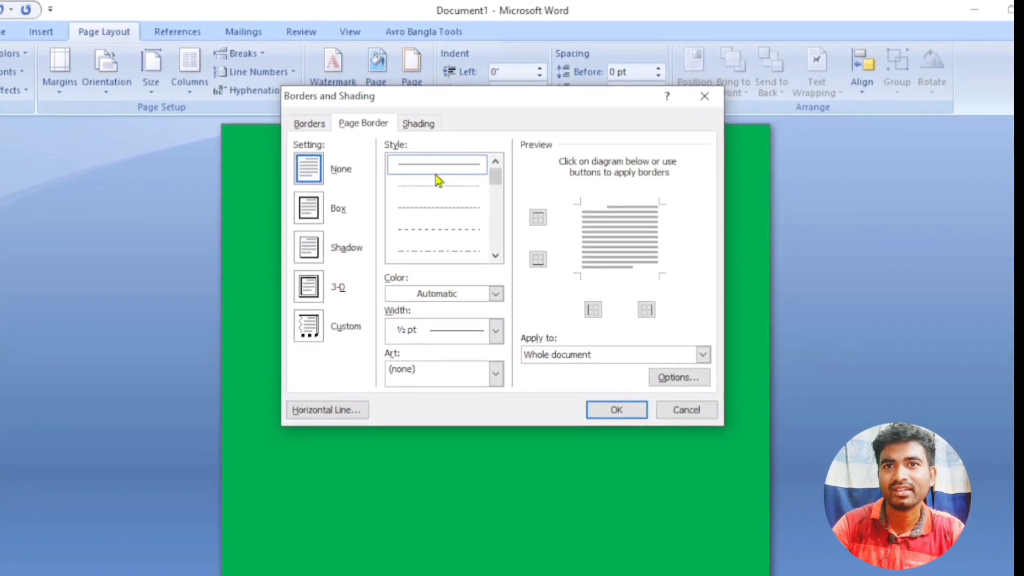
click(613, 409)
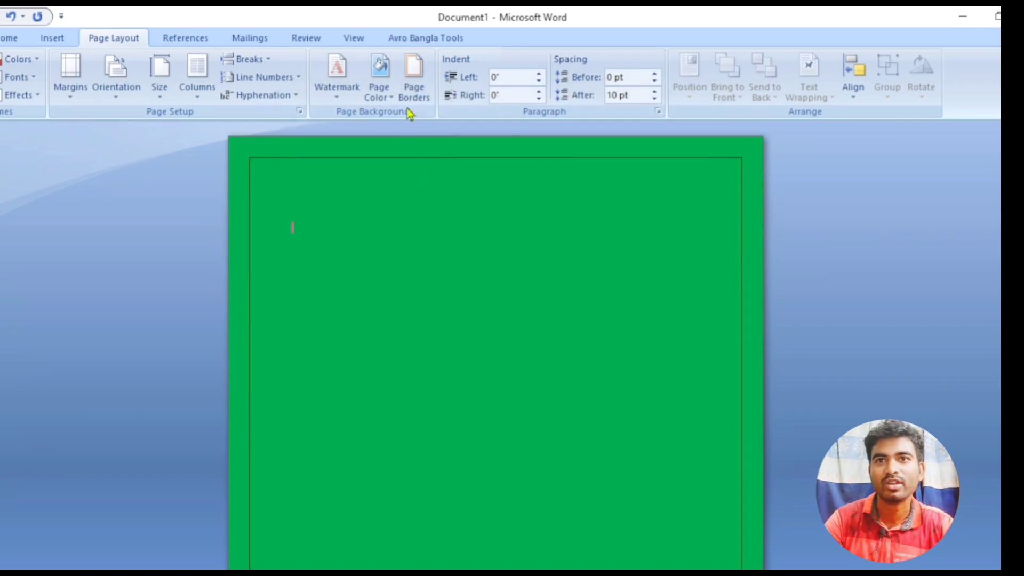
- Change the page border of the whole document to the fine dotted ½ pt line style
click(413, 80)
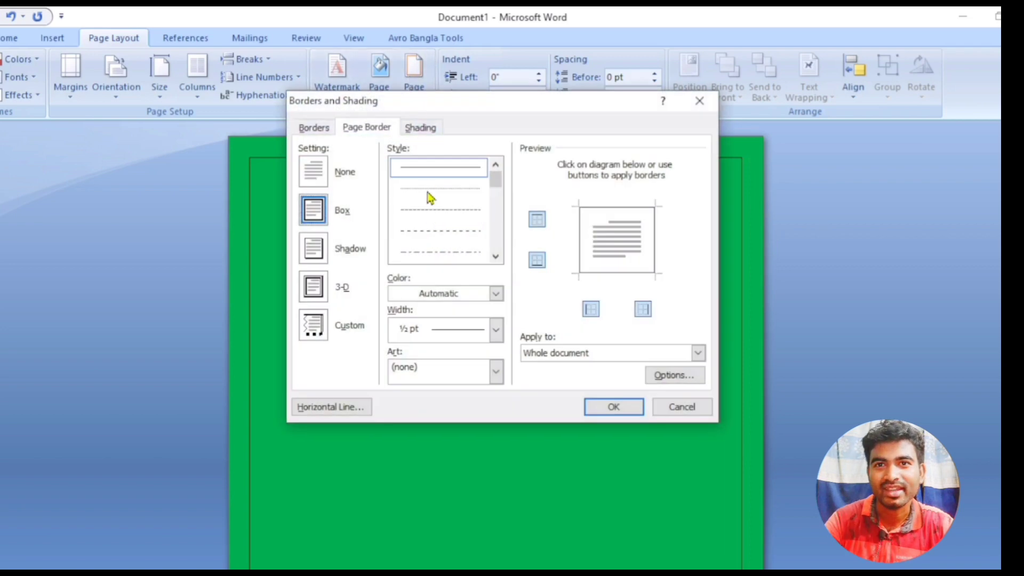
click(431, 196)
click(608, 407)
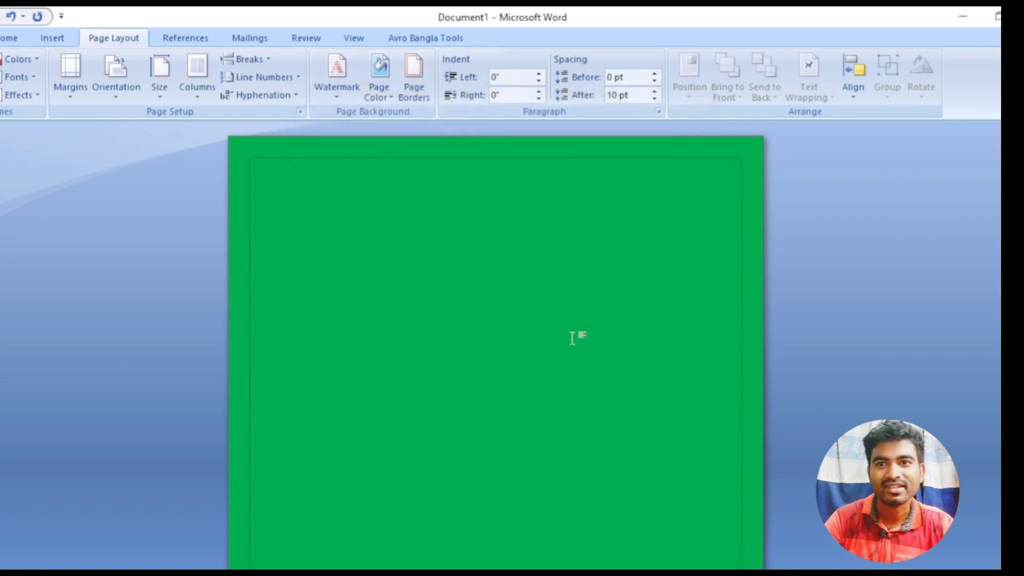
- Change the page border to the 3 pt double style with a thick outer line and a closely spaced thin inner line
click(418, 91)
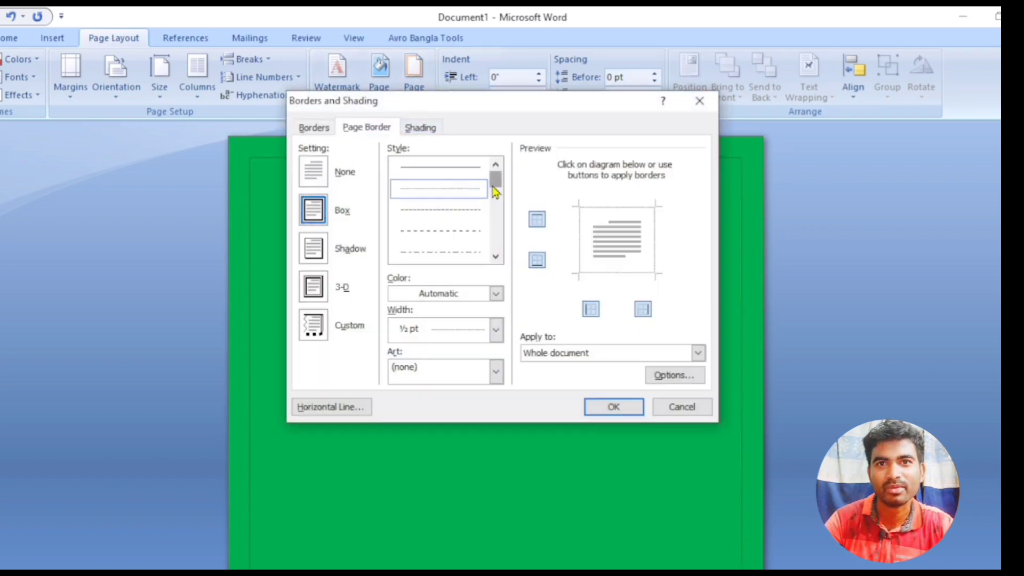
scroll(495, 190, down, 3)
click(464, 252)
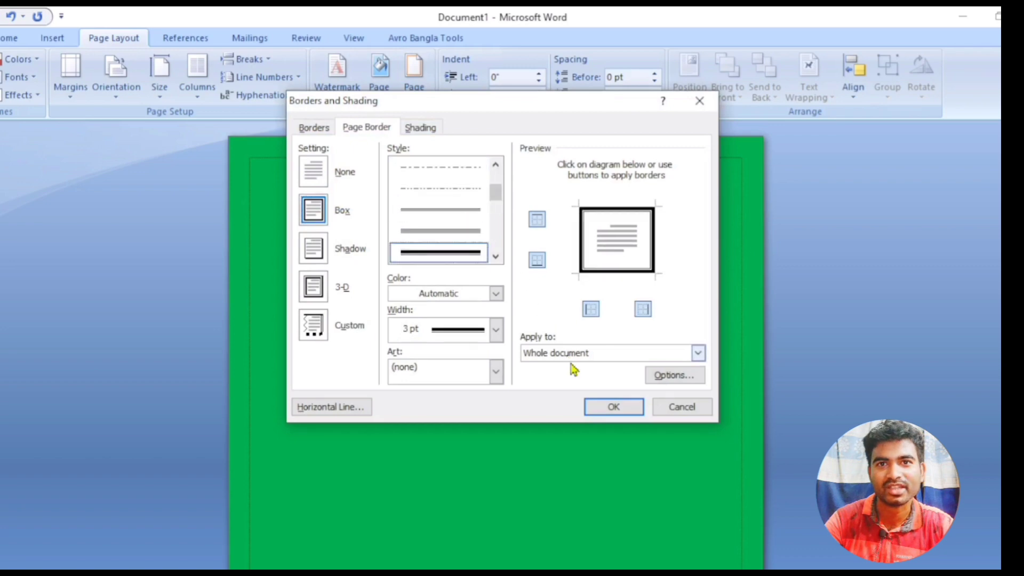
click(600, 410)
- Change the page border to the 3 pt thick-and-thin double style with a wider gap between its lines
click(416, 82)
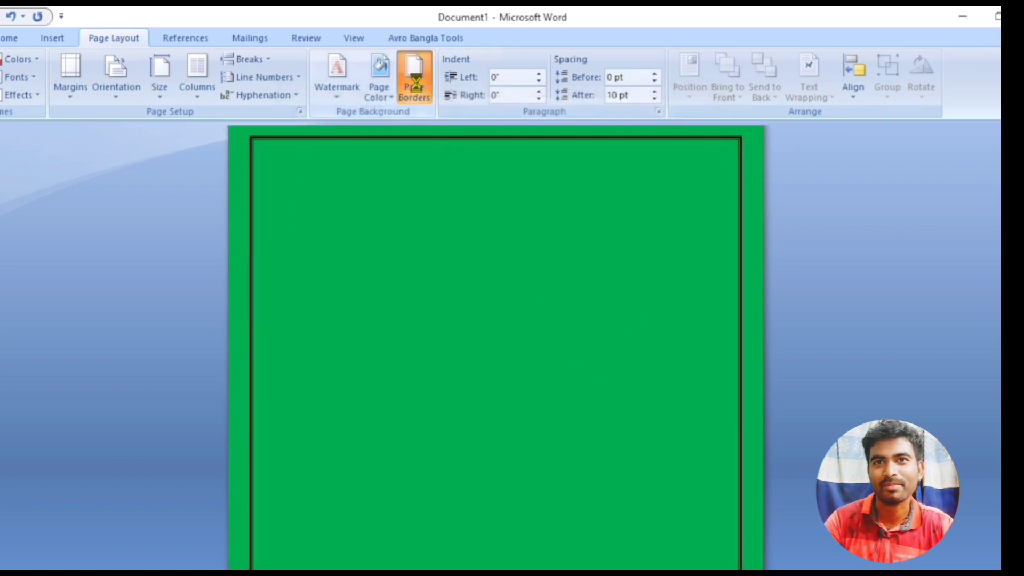
drag(491, 189, 495, 214)
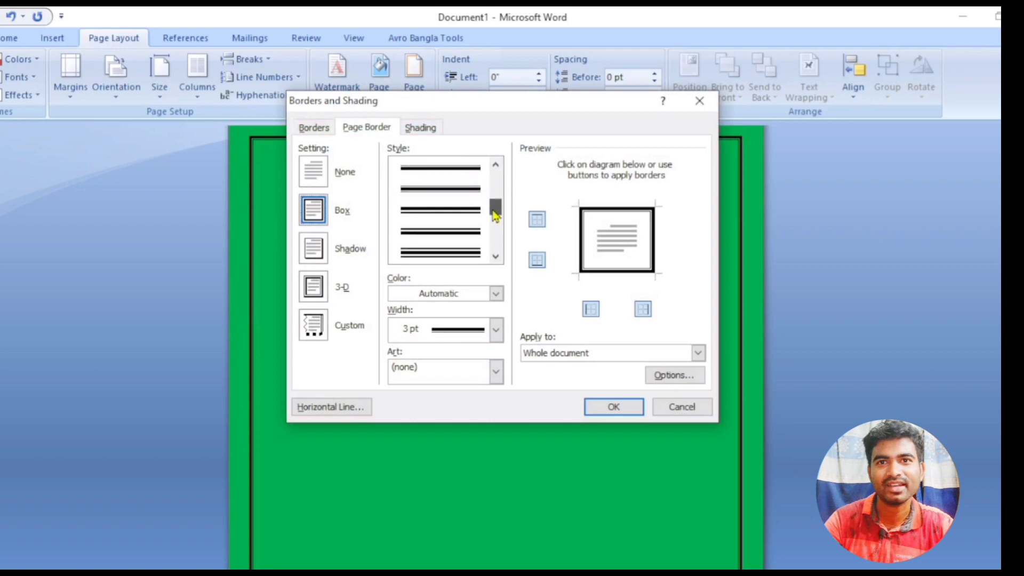
click(469, 252)
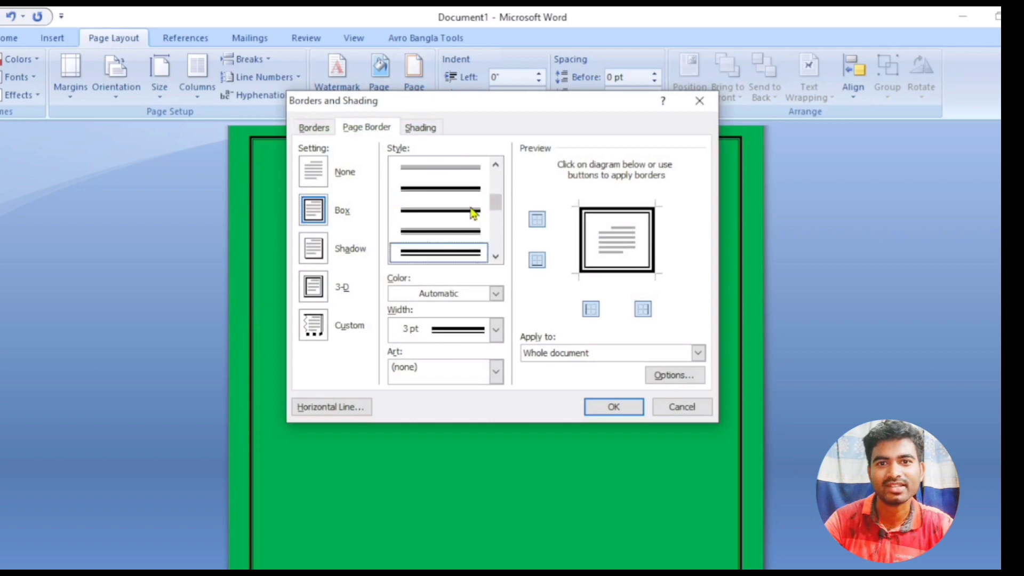
click(606, 411)
- Change the page border to the 3 pt triple-line style located just above the wavy line
click(422, 85)
scroll(446, 220, down, 2)
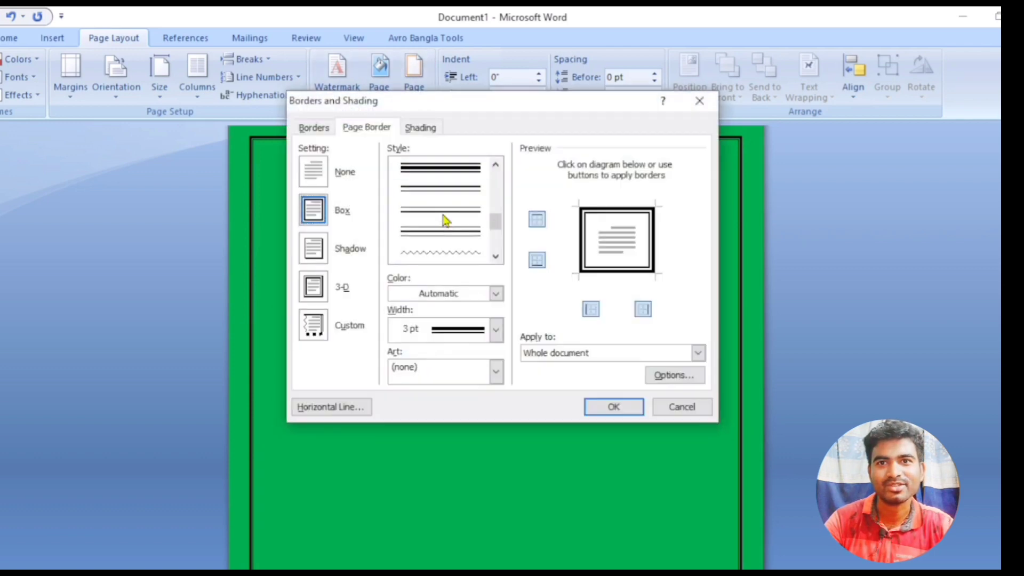
click(446, 233)
click(611, 407)
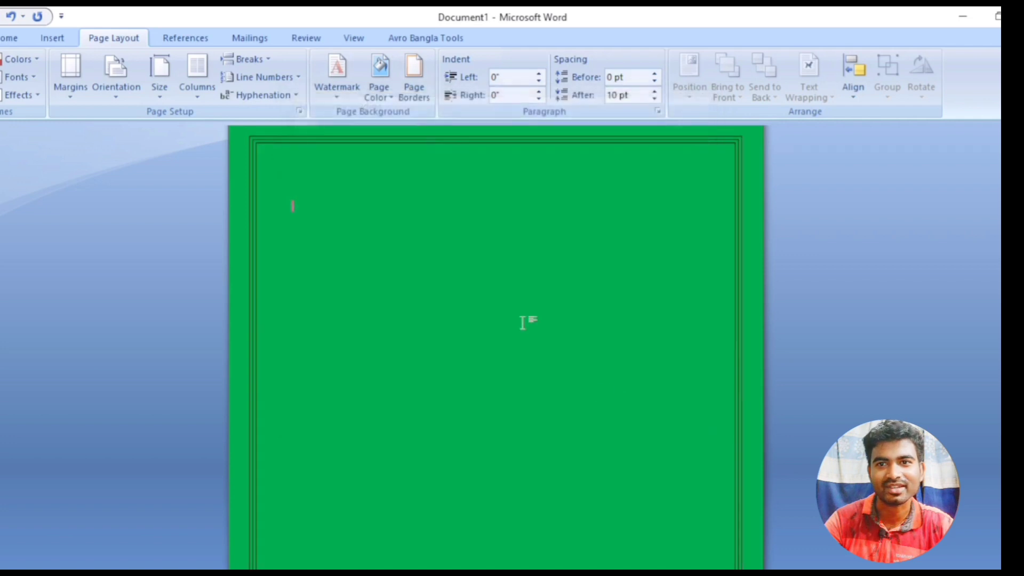
- Change the page border to the single wavy line style at ¾ pt
click(414, 75)
scroll(452, 224, down, 3)
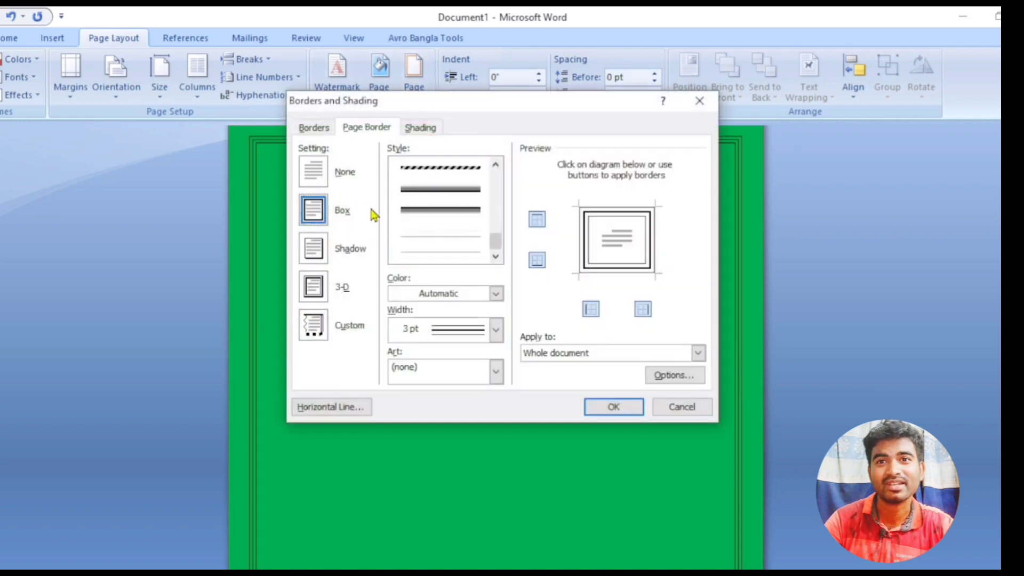
scroll(447, 226, up, 2)
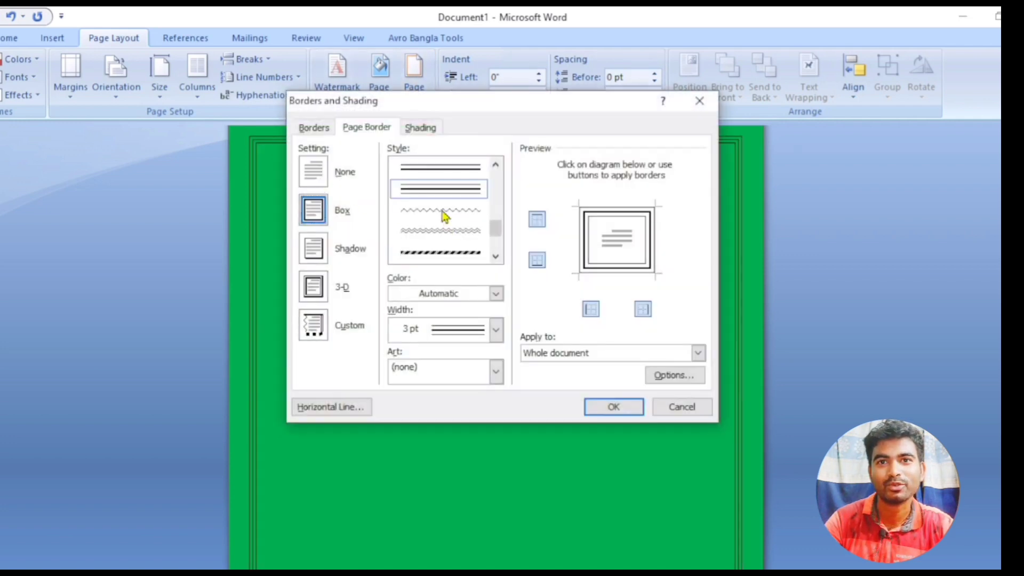
click(444, 214)
click(613, 407)
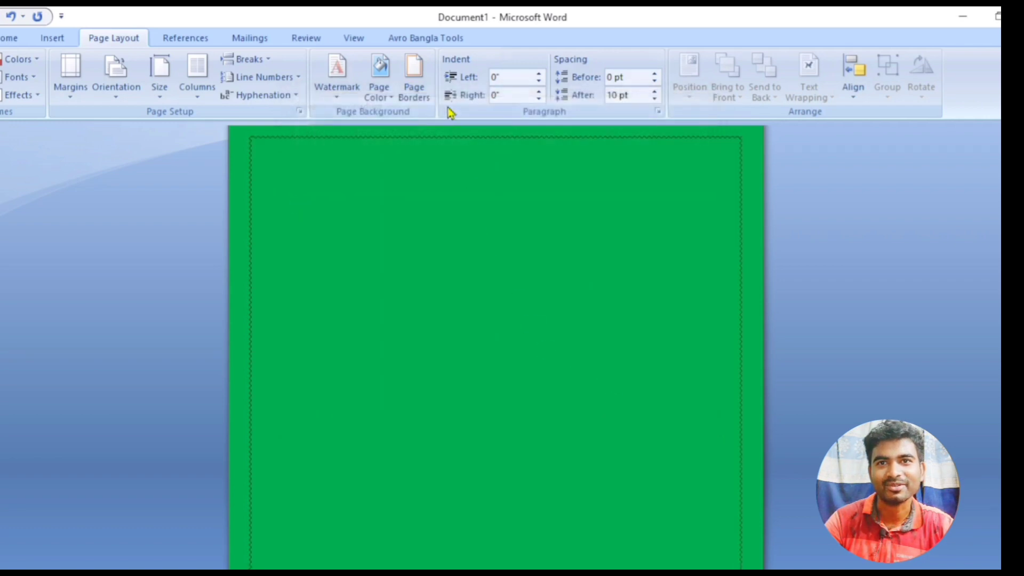
- Change the page border to the thin ¾ pt line style just below the two shaded thick lines
click(413, 80)
scroll(443, 235, down, 2)
click(444, 235)
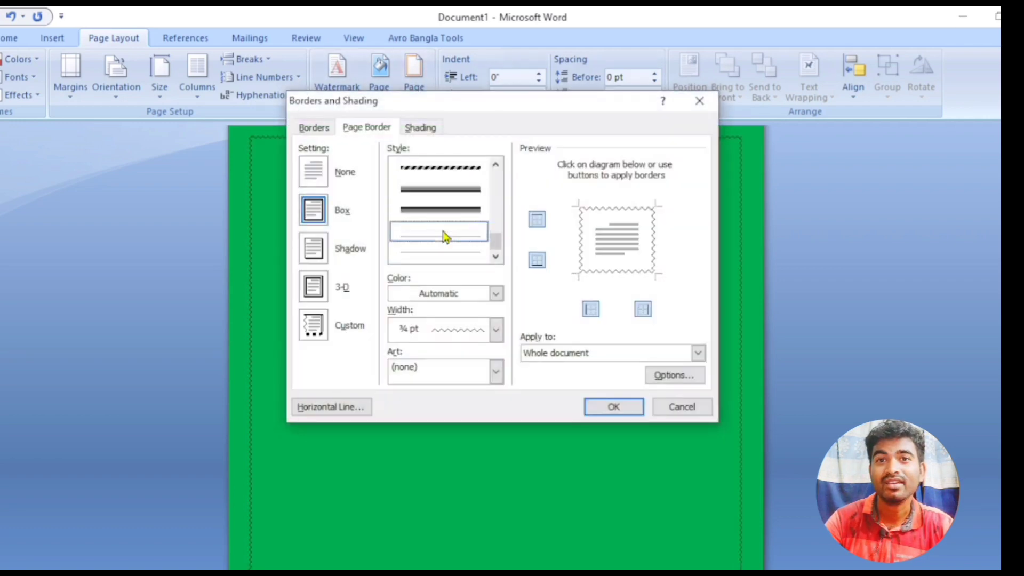
click(613, 407)
click(413, 80)
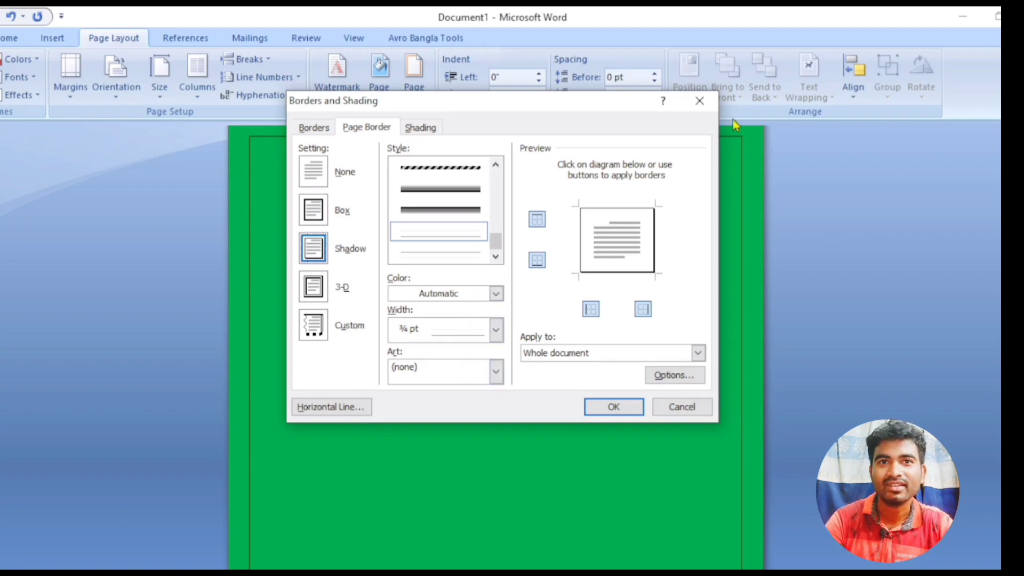
click(709, 110)
- Browse the page border art designs and apply the red apples border to the whole document
click(414, 75)
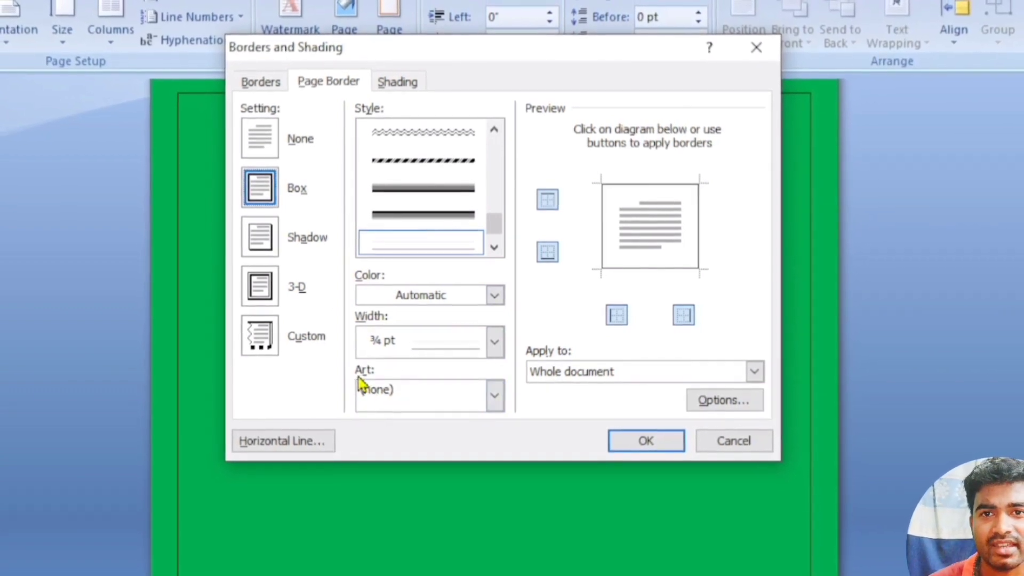
click(395, 401)
scroll(428, 453, down, 2)
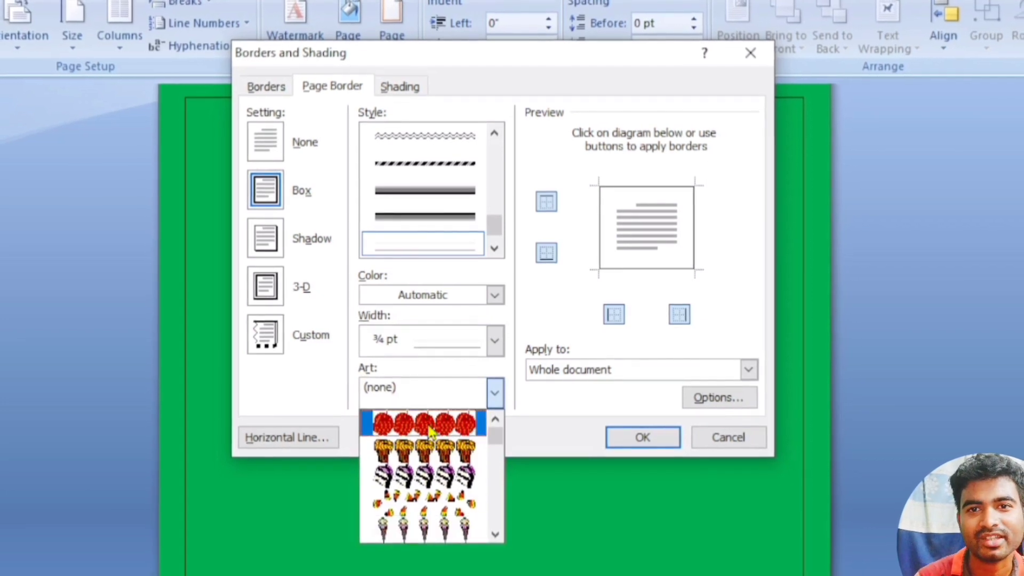
scroll(428, 465, down, 6)
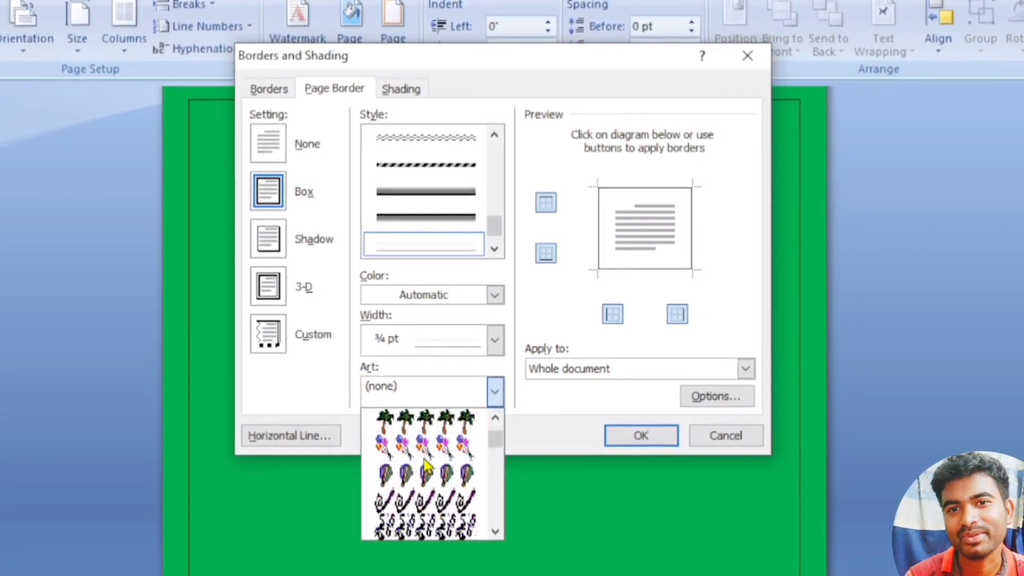
scroll(427, 465, down, 6)
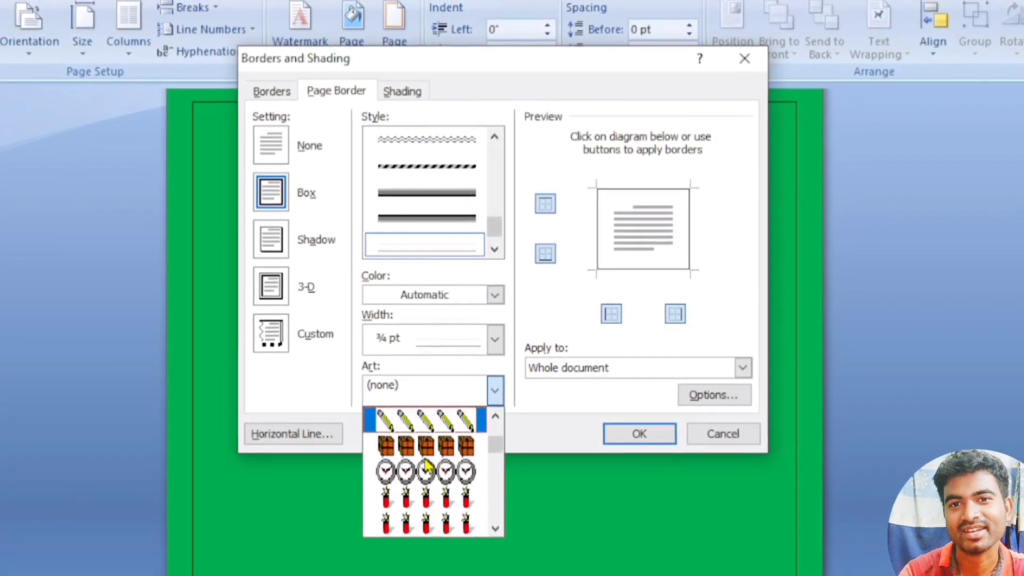
scroll(428, 465, up, 5)
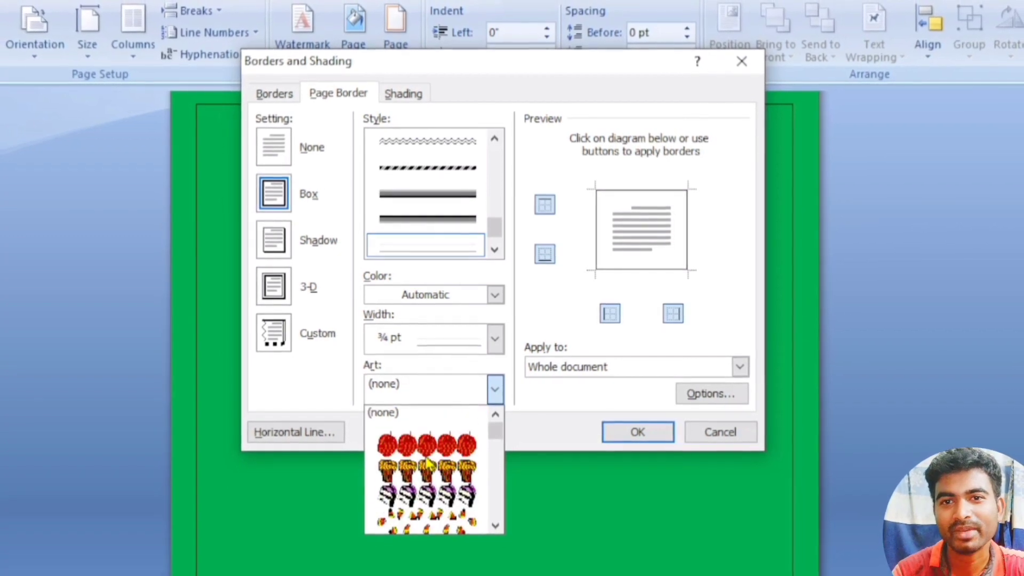
click(426, 442)
click(628, 430)
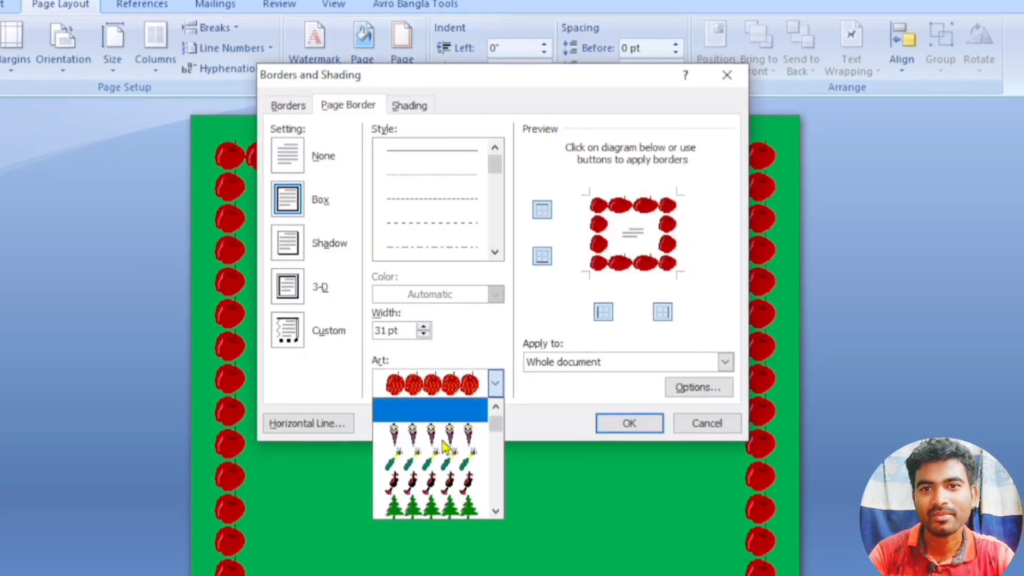
- Replace the page border art with the green trees design at 31 pt
scroll(444, 447, down, 2)
click(434, 442)
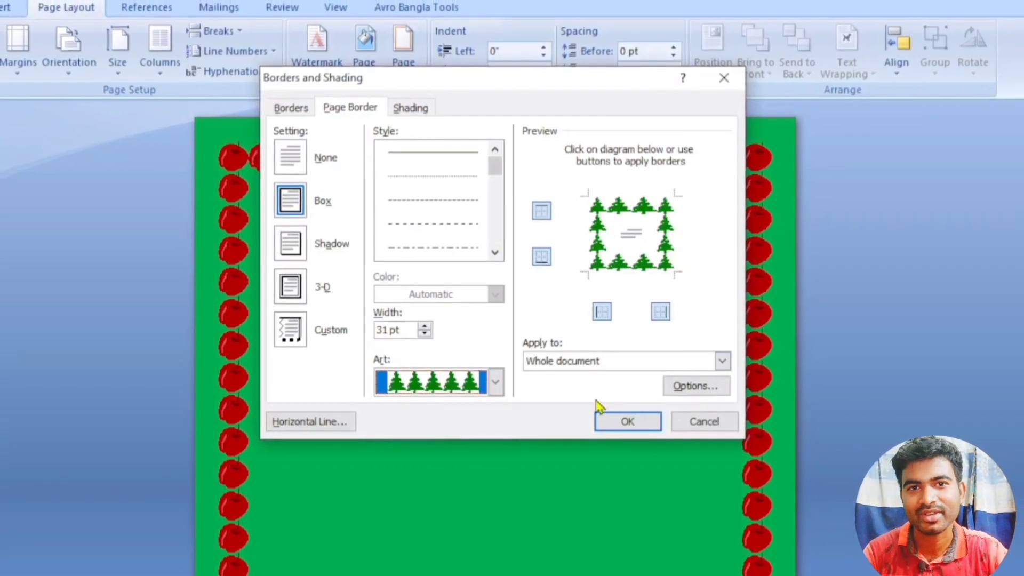
click(606, 420)
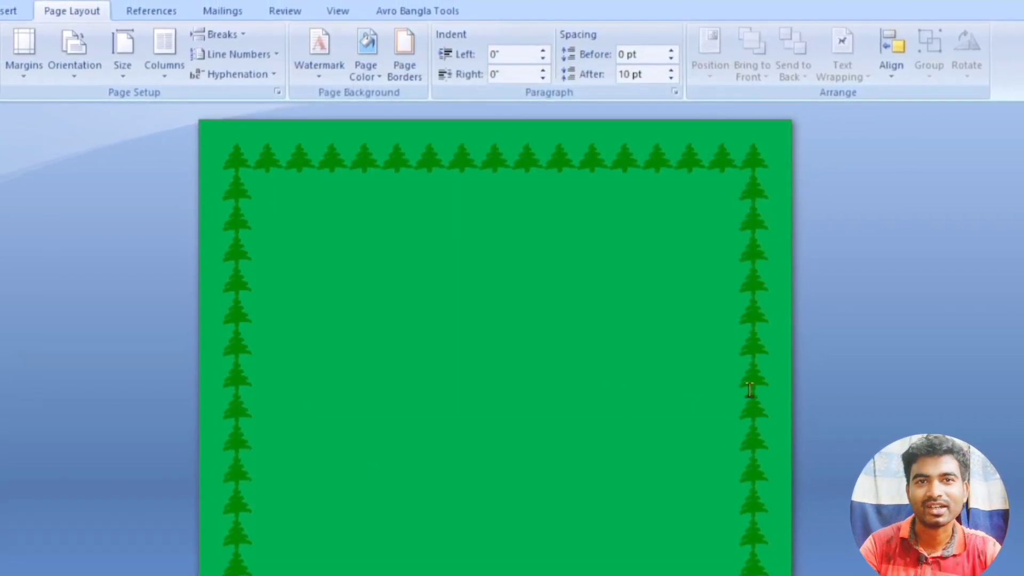
- Replace the page border art with the red hearts design at 12 pt for the whole document
click(404, 75)
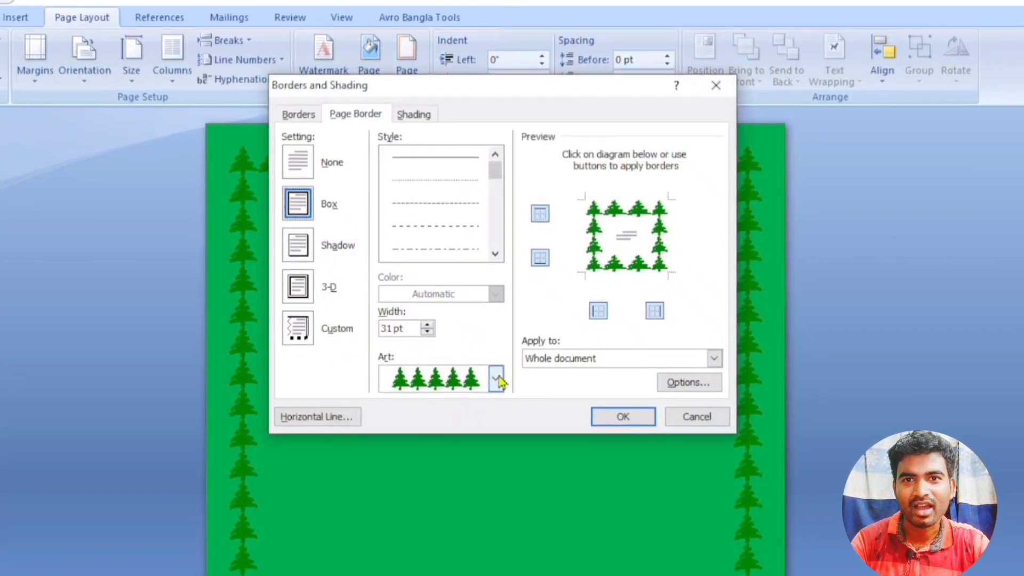
click(496, 378)
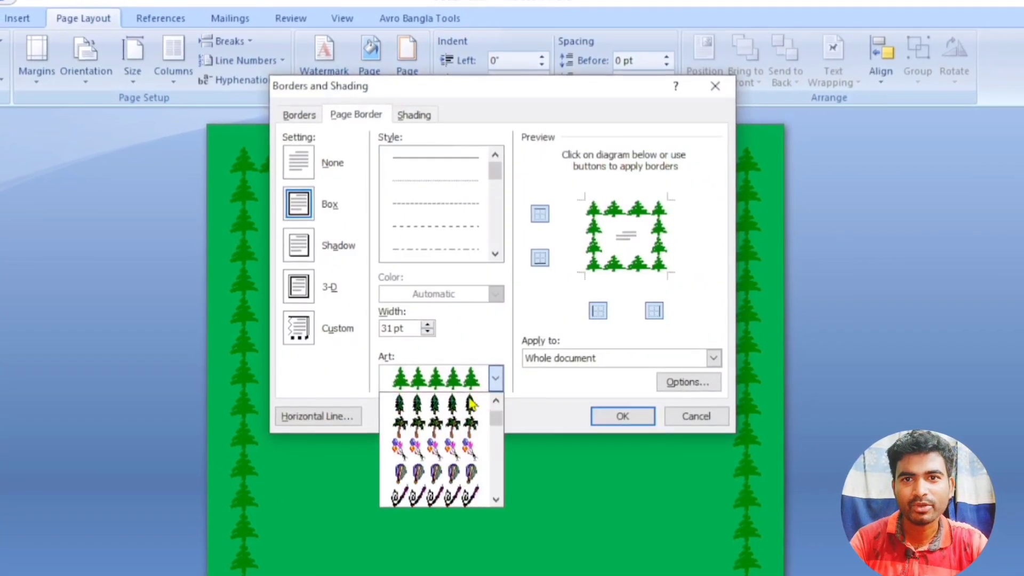
scroll(452, 438, down, 5)
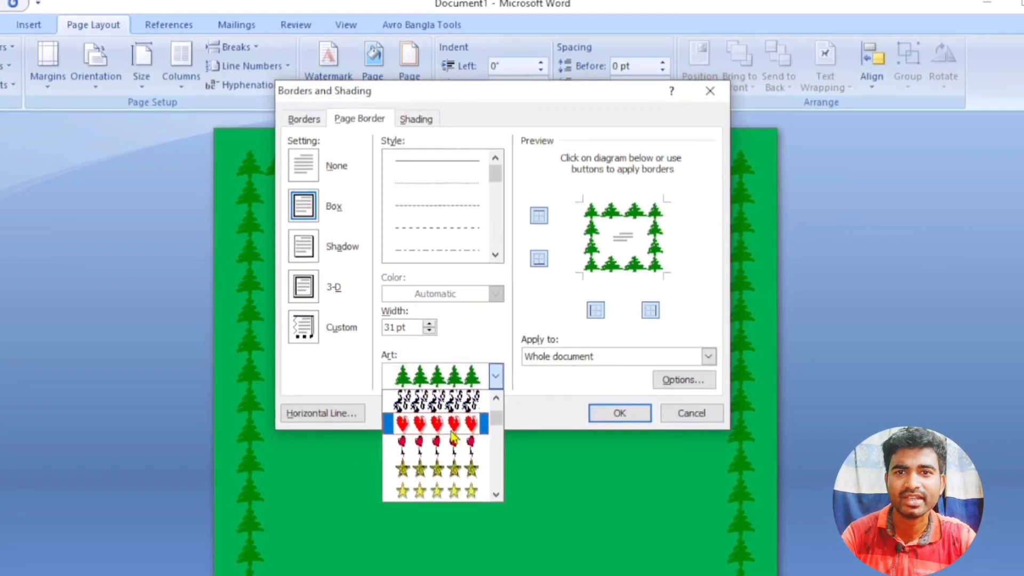
click(447, 425)
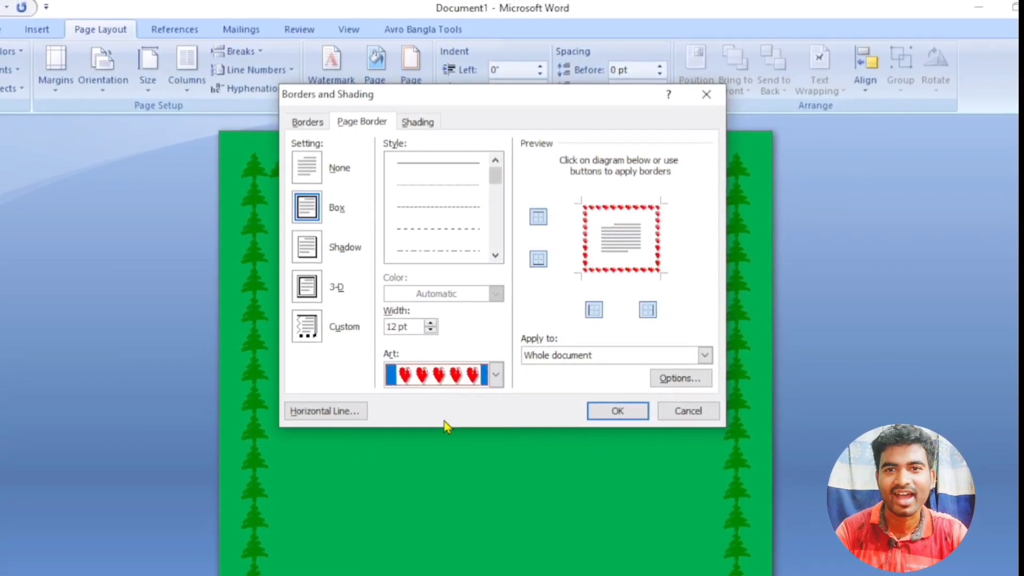
click(616, 411)
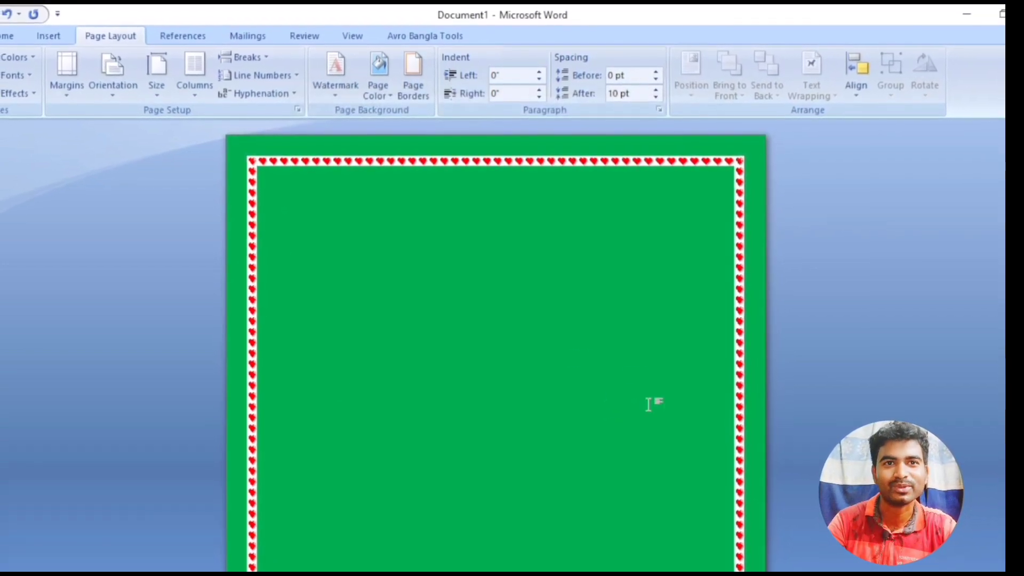
- Change the page border art to the red flowers with green leaves at 12 pt for the whole document
click(413, 74)
click(494, 371)
scroll(460, 468, down, 3)
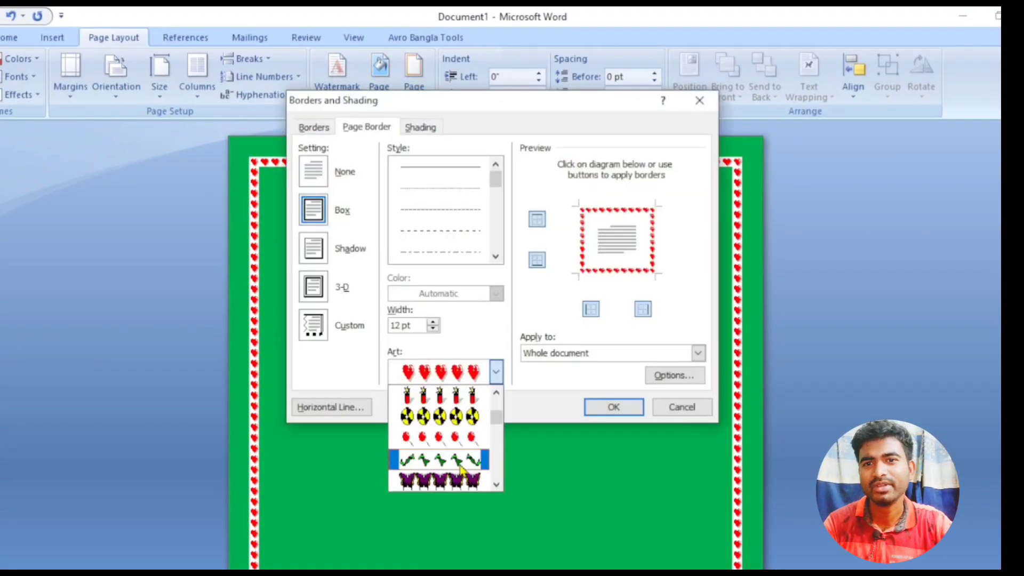
scroll(460, 459, down, 5)
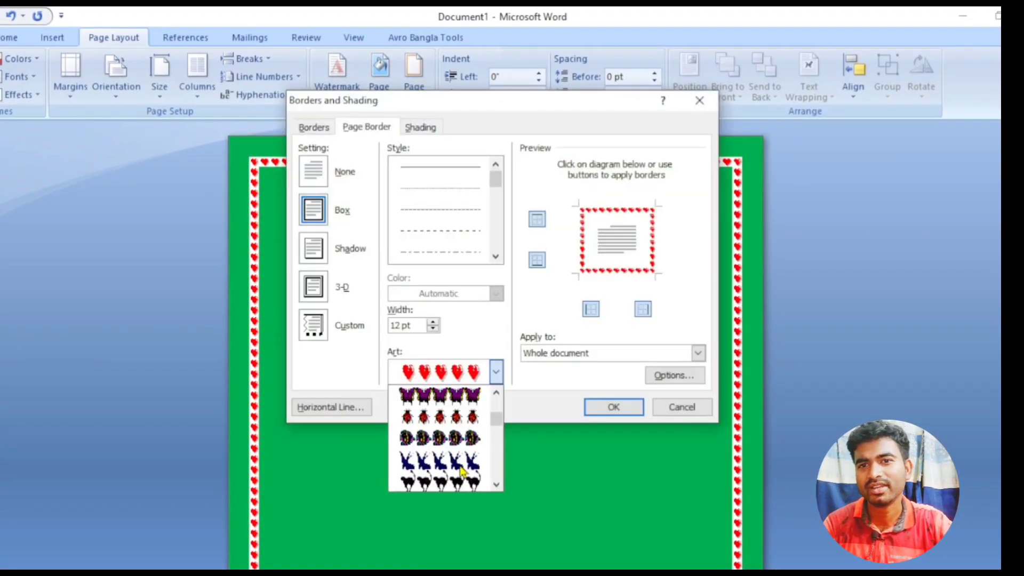
click(454, 419)
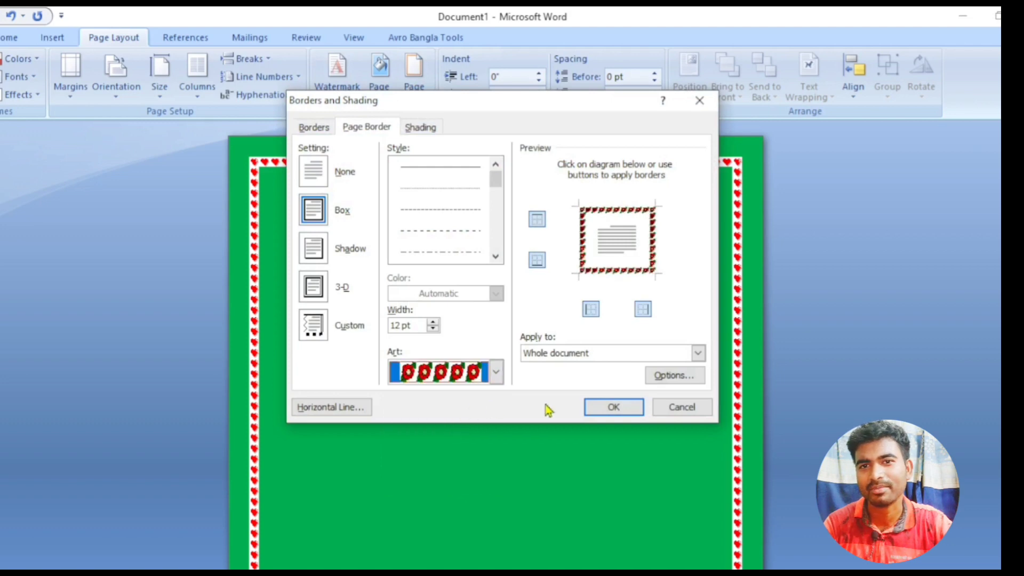
click(613, 407)
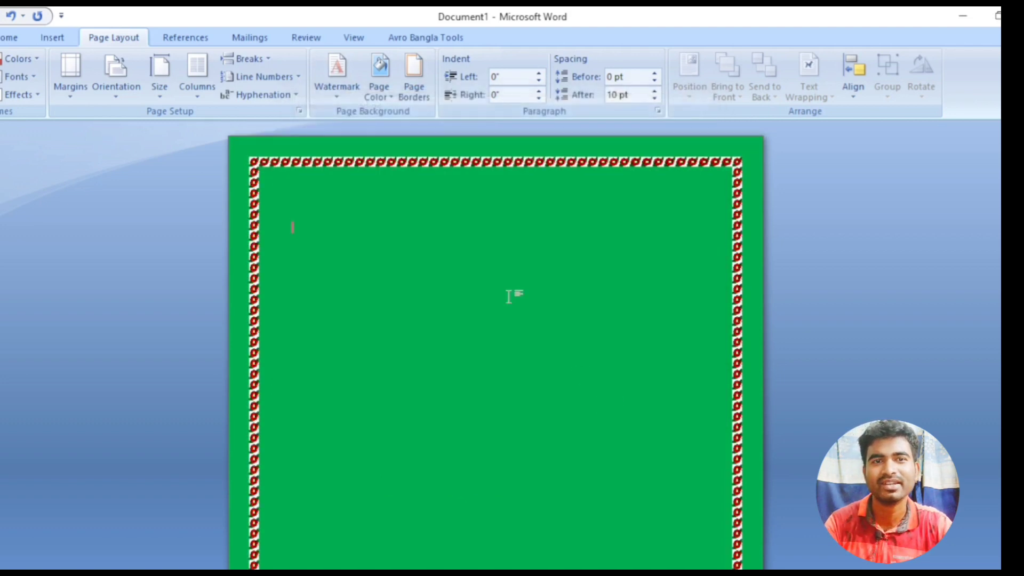
- Open the list of art designs in the page border settings
click(414, 85)
click(495, 365)
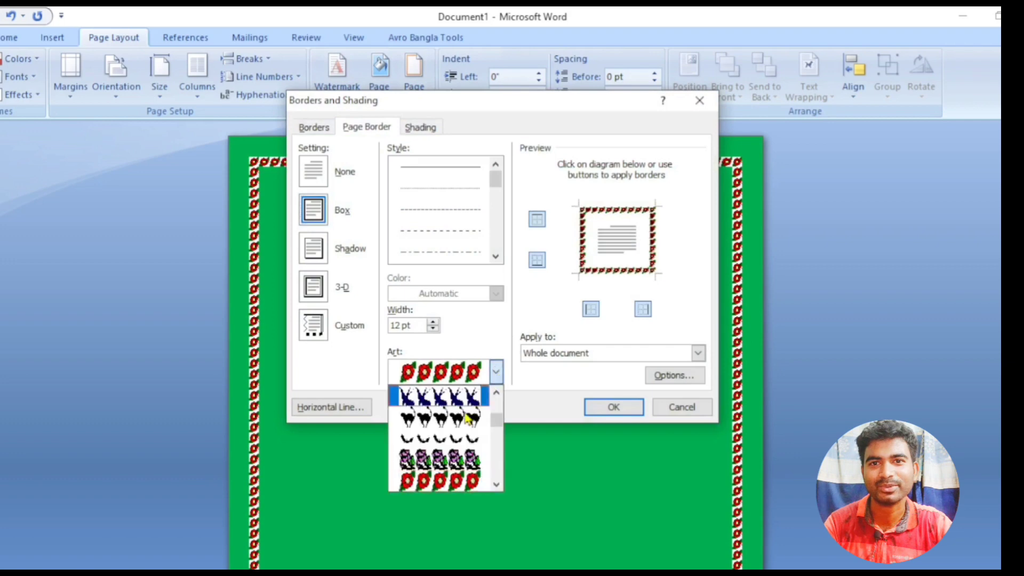